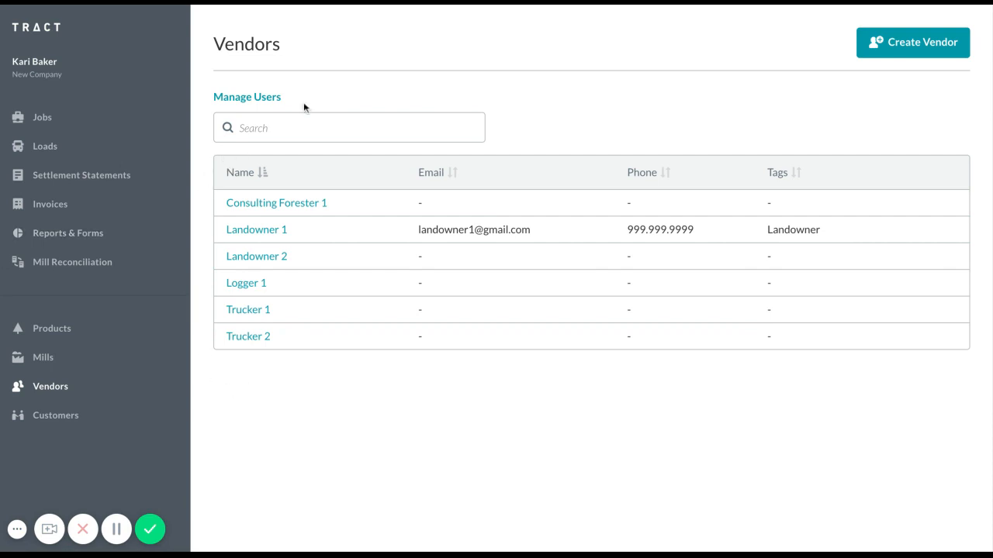
- Open a new vendor form and examine its vendor detail fields and the available tags
left_click(885, 55)
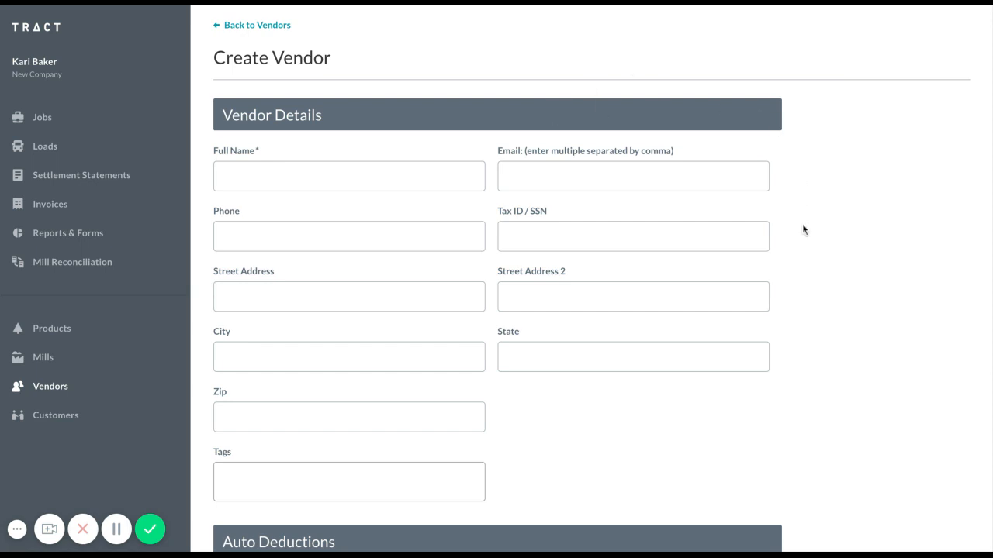
scroll(806, 317, "down", 2)
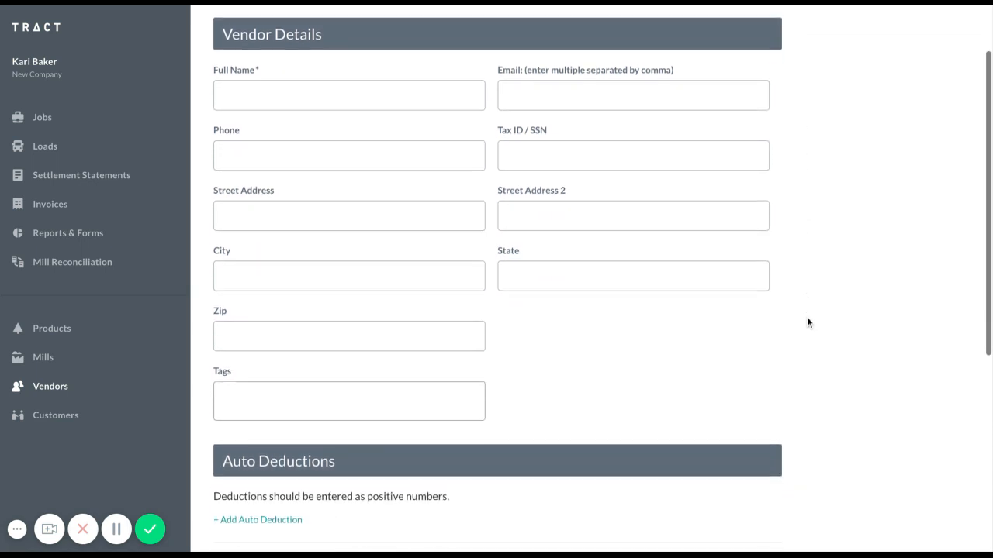
left_click(305, 387)
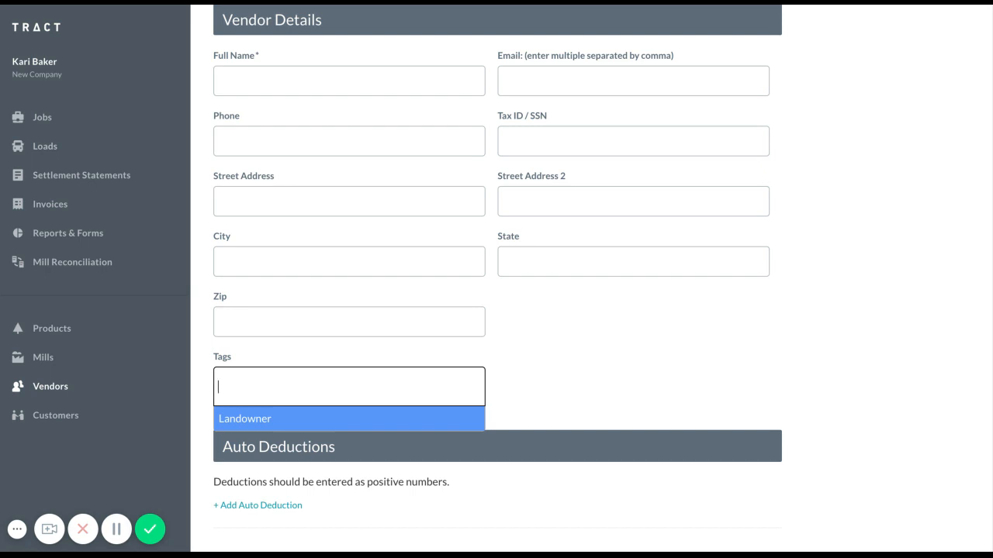
left_click(601, 353)
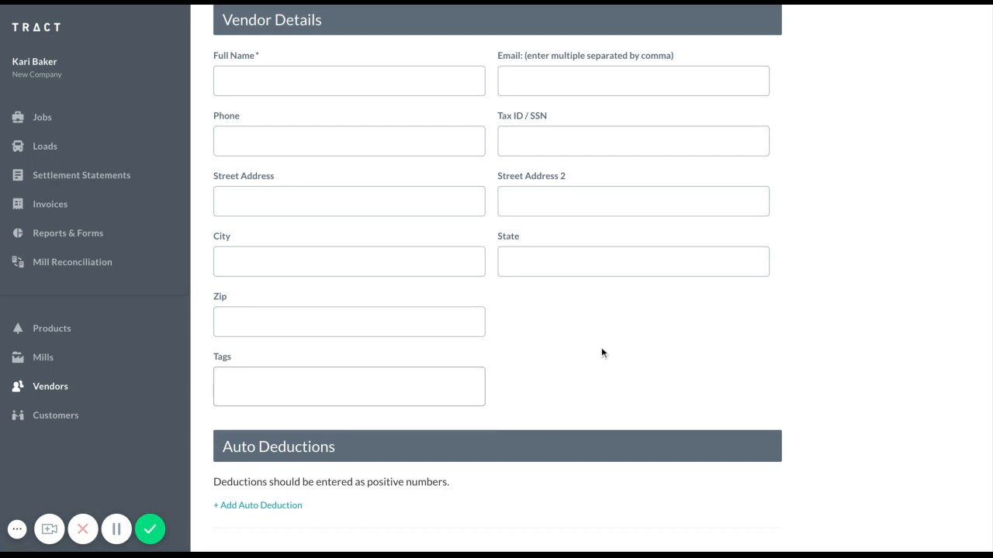
scroll(601, 353, "down", 3)
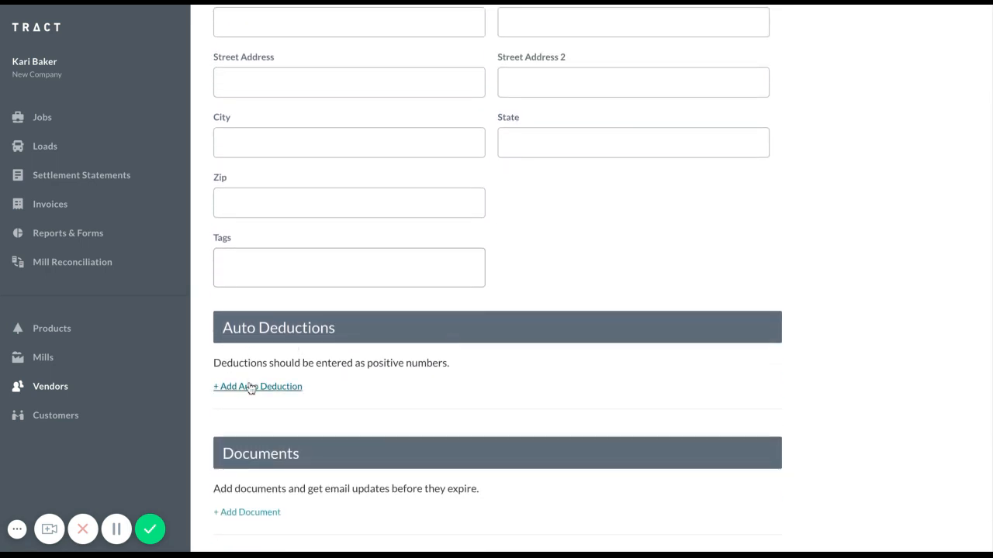
- Add a blank auto deduction and a blank document entry to the new vendor form
left_click(250, 386)
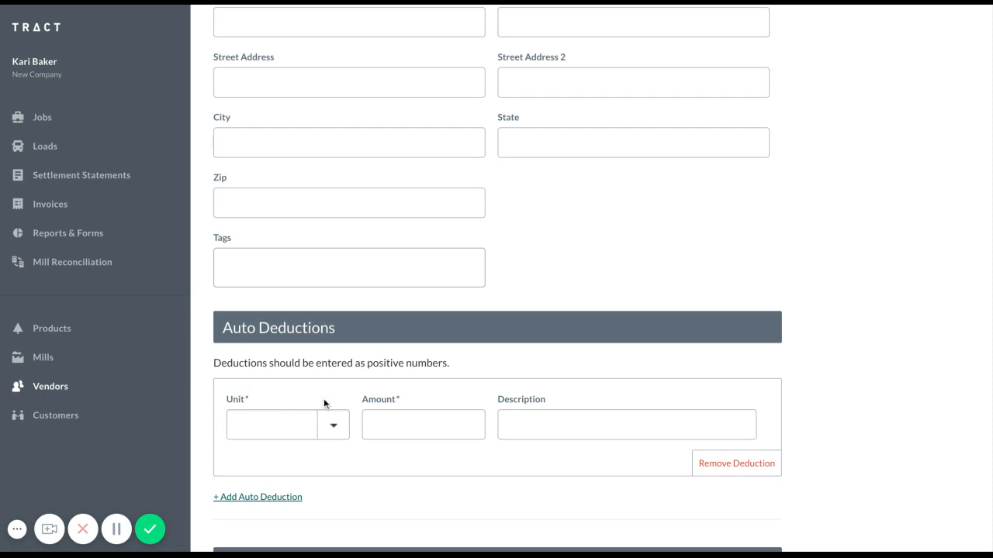
left_click(334, 428)
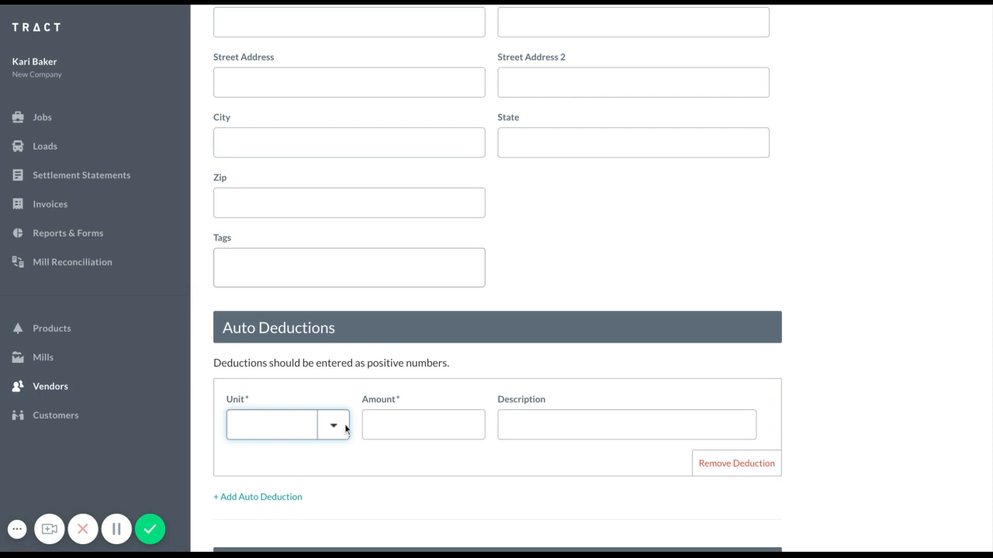
scroll(346, 428, "down", 5)
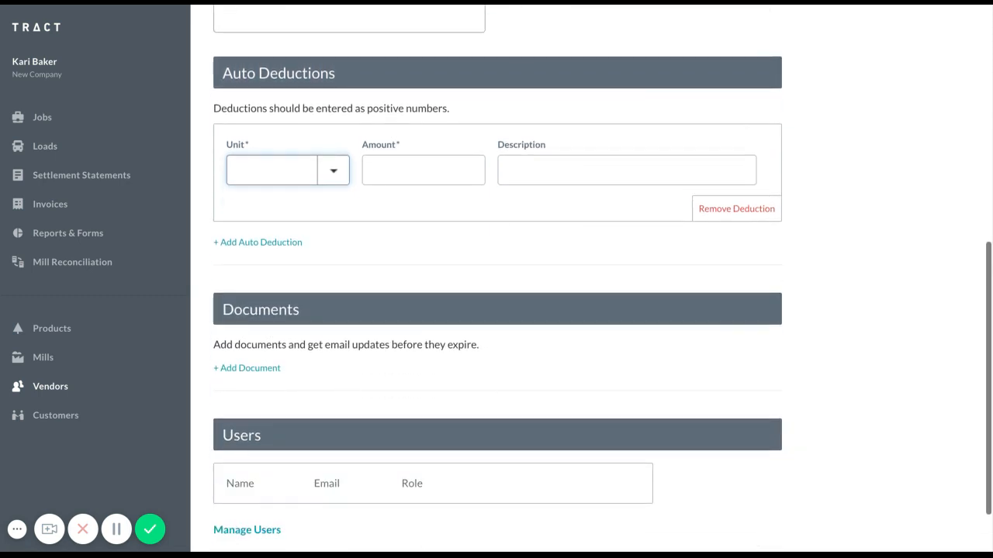
left_click(254, 369)
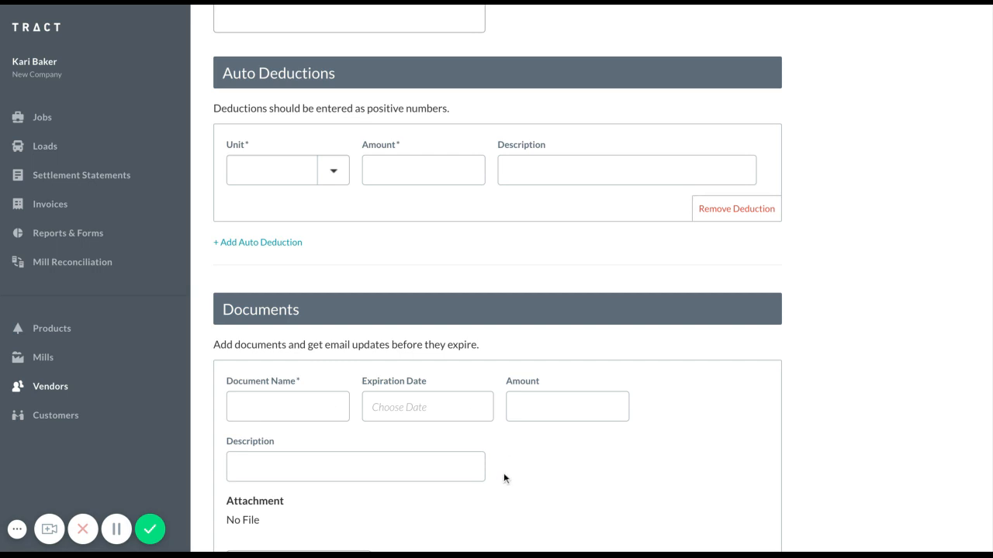
scroll(504, 478, "down", 2)
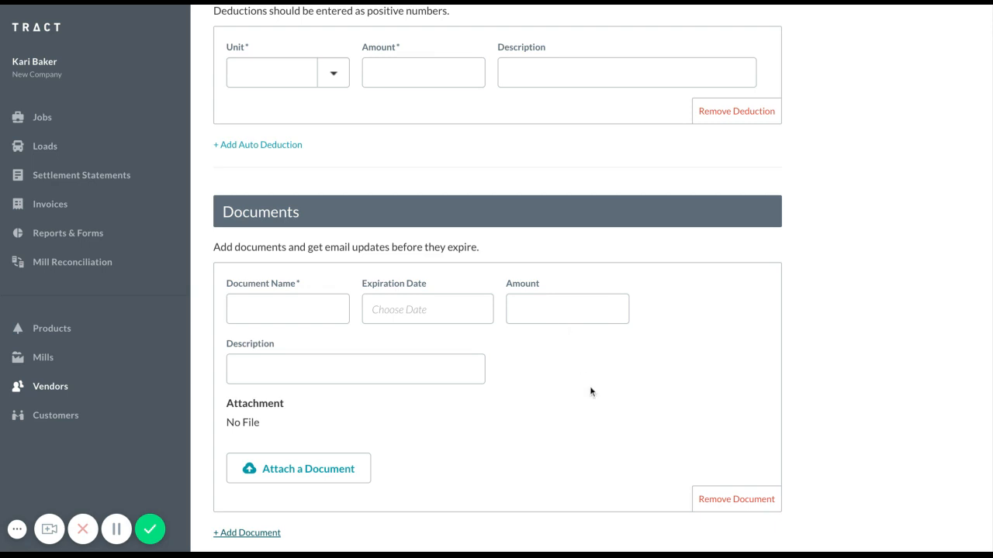
scroll(592, 400, "down", 5)
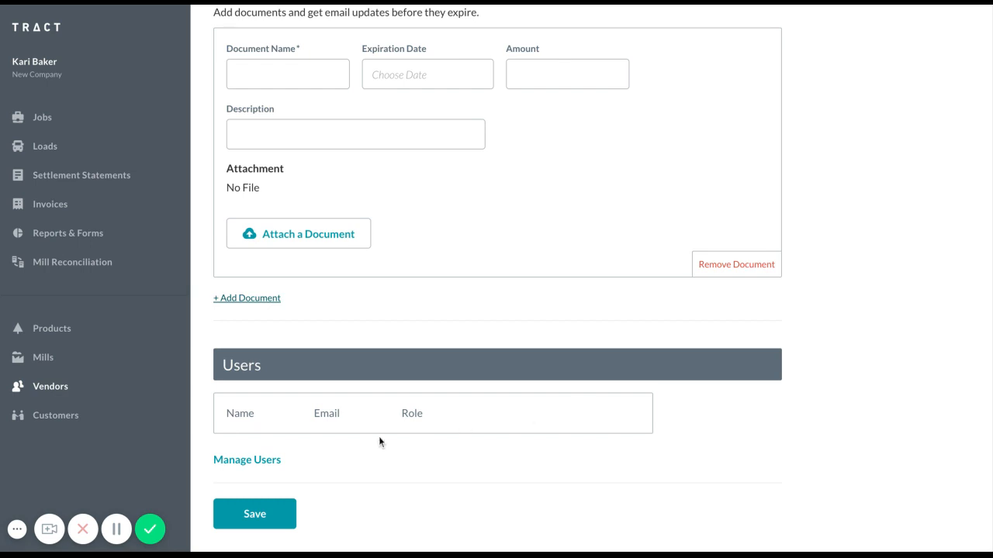
- Open the vendor user management page and choose Trucker 1 as the vendor filter
left_click(266, 463)
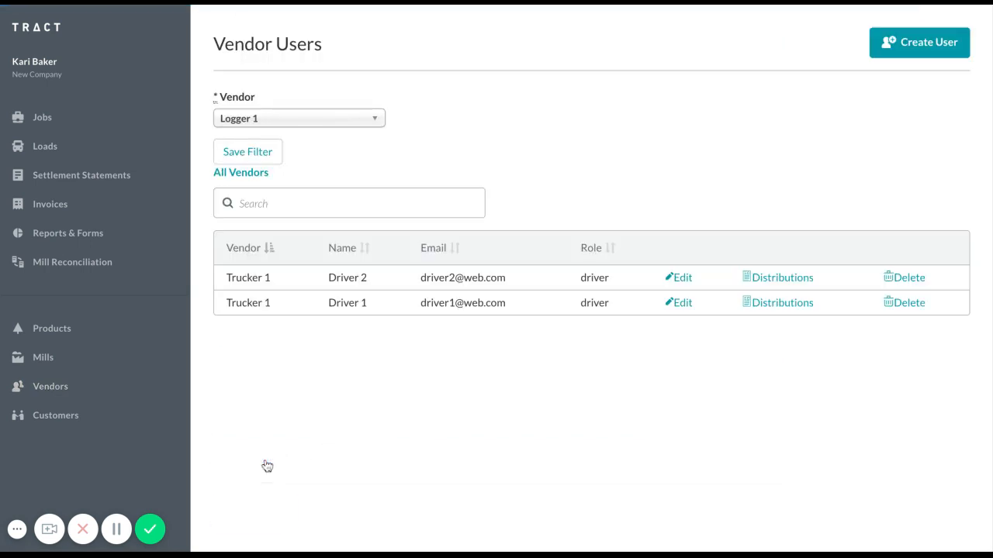
left_click(338, 125)
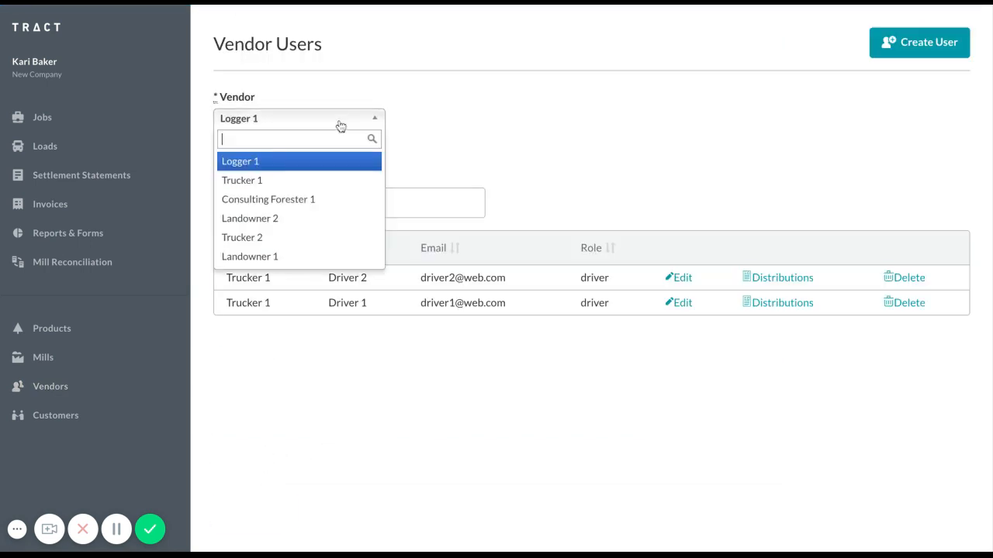
left_click(297, 181)
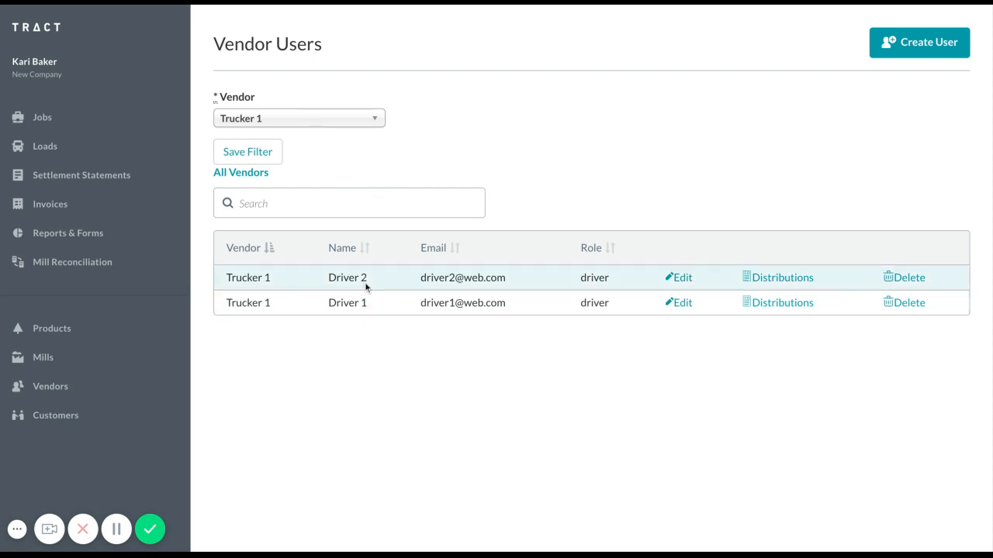
- Start a new vendor user under the vendor Trucker 1 and enter the user's email address
left_click(916, 47)
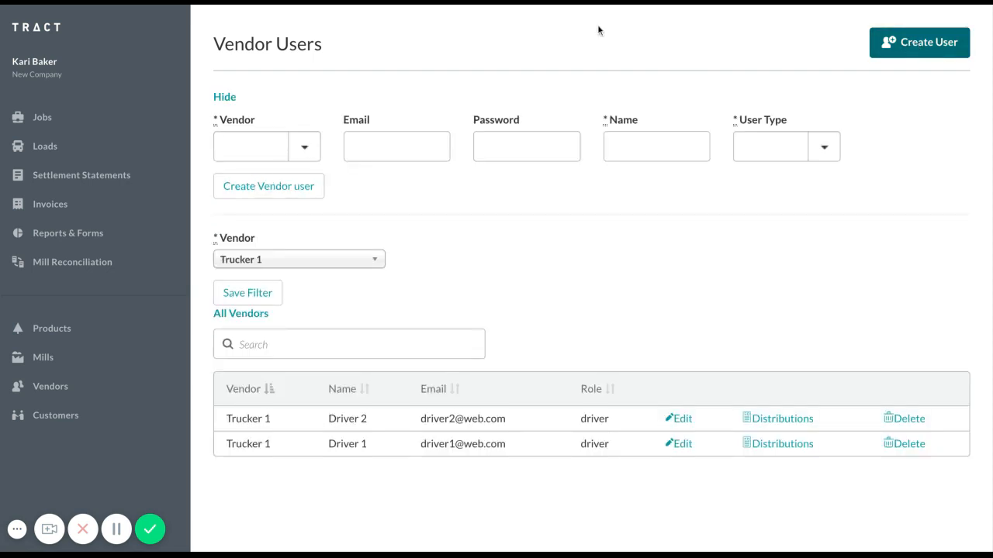
left_click(308, 148)
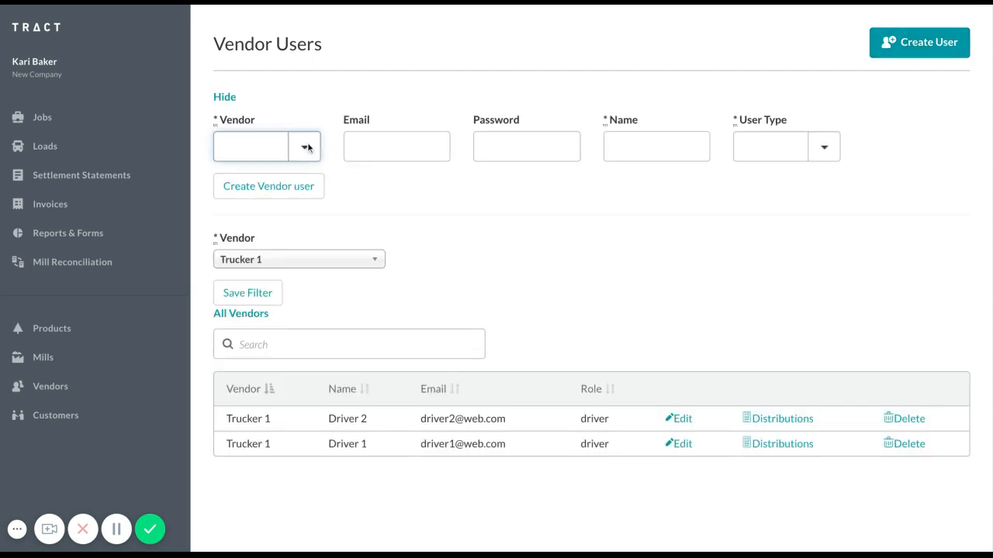
left_click(275, 183)
left_click(363, 151)
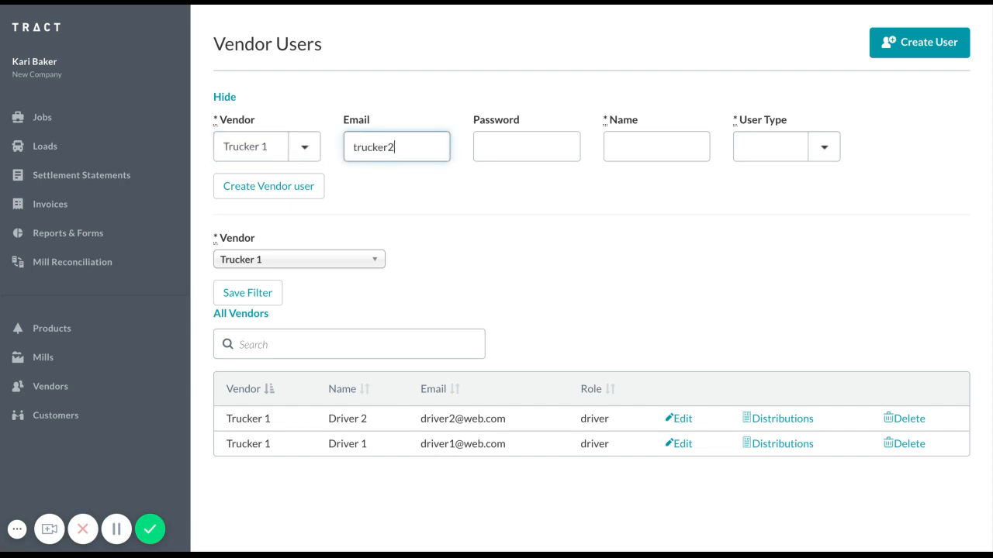
left_click(400, 185)
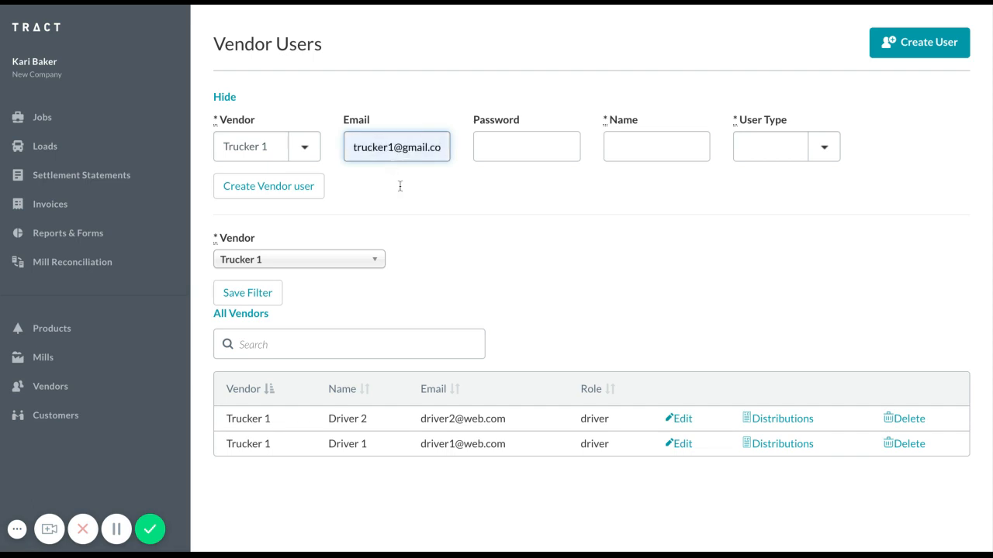
- Enter the account password, name the user Driver 3 with user type driver, and create the vendor user
left_click(537, 149)
type("••••••")
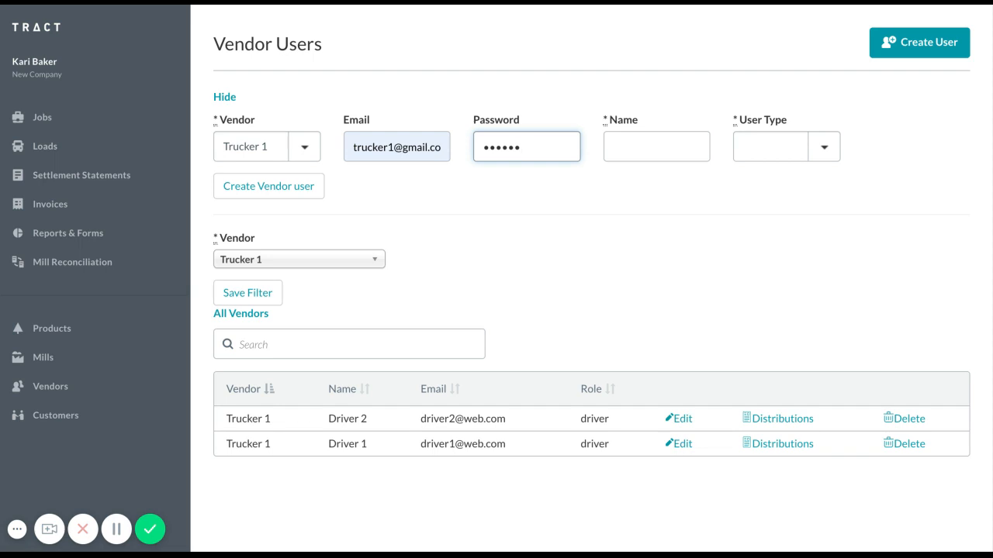
left_click(656, 147)
type("D")
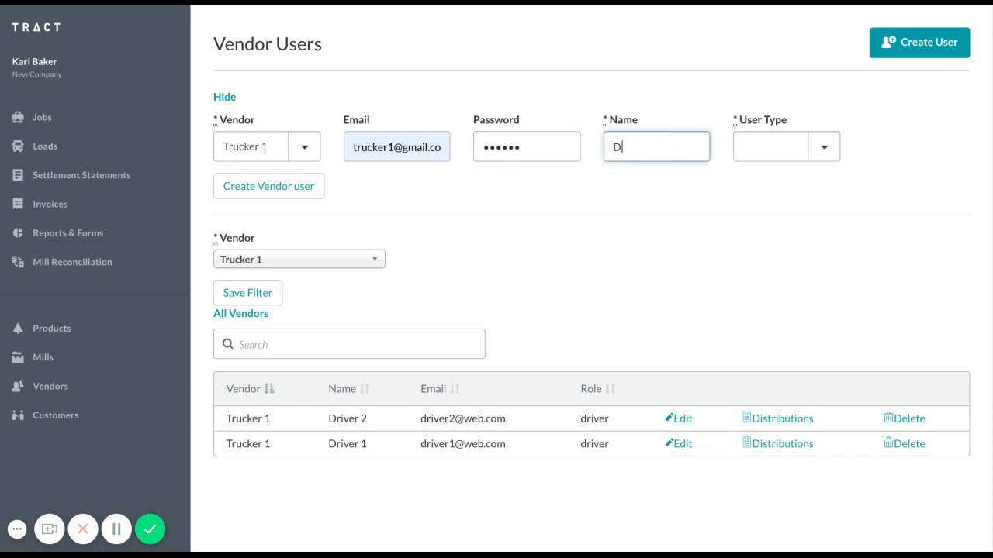
type("river 3")
left_click(825, 151)
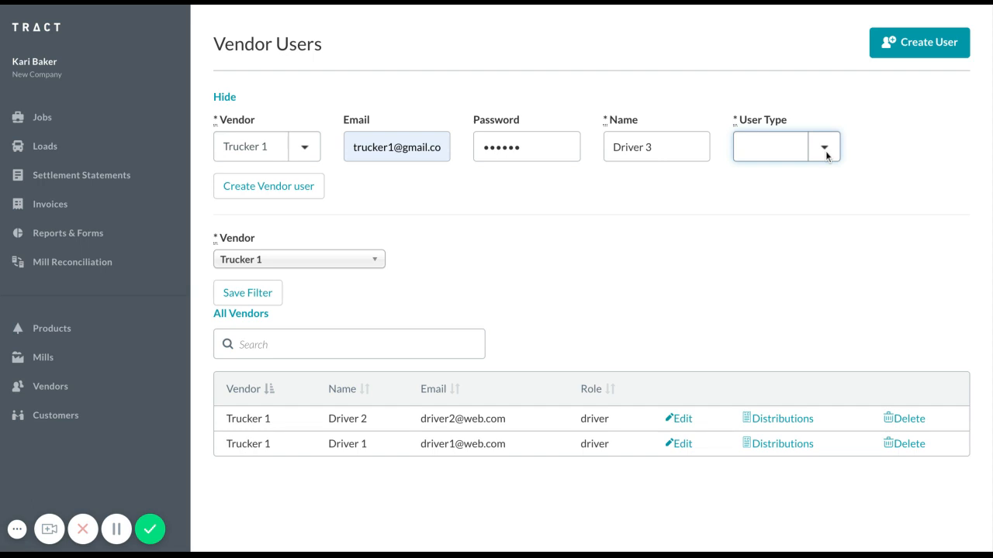
left_click(794, 174)
left_click(284, 187)
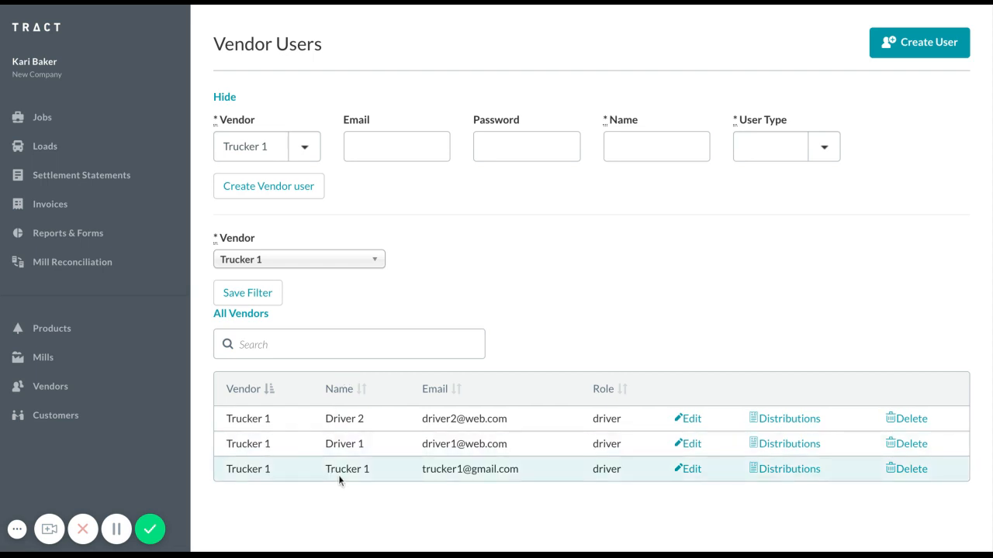
- Edit the newly created vendor user, set the name to Driver 3 and save the update
left_click(689, 471)
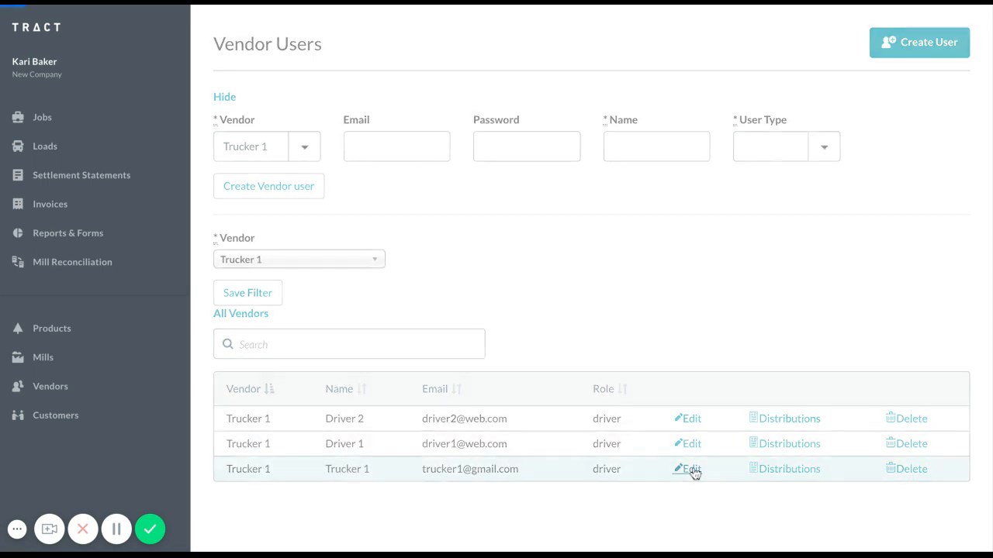
triple_click(657, 146)
type("Driver 3")
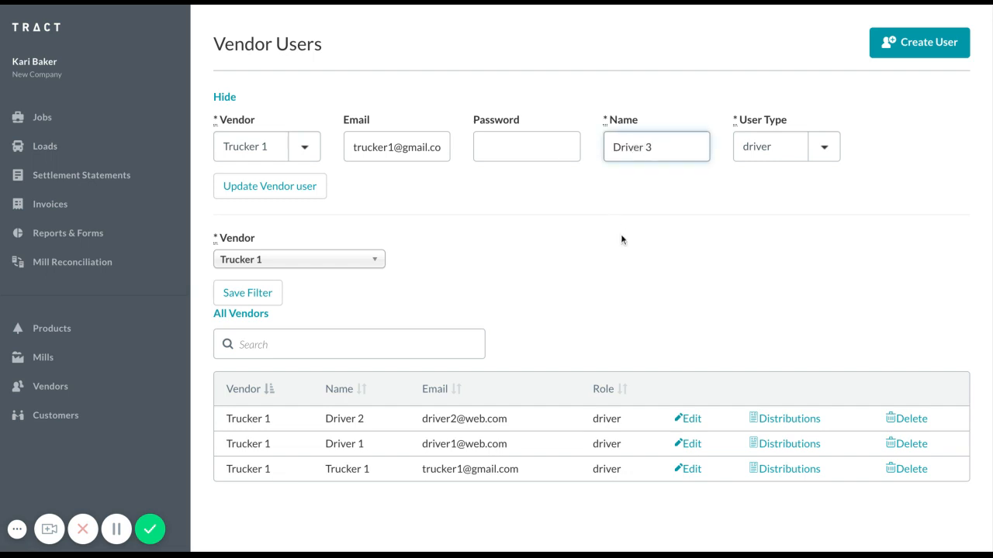
left_click(284, 192)
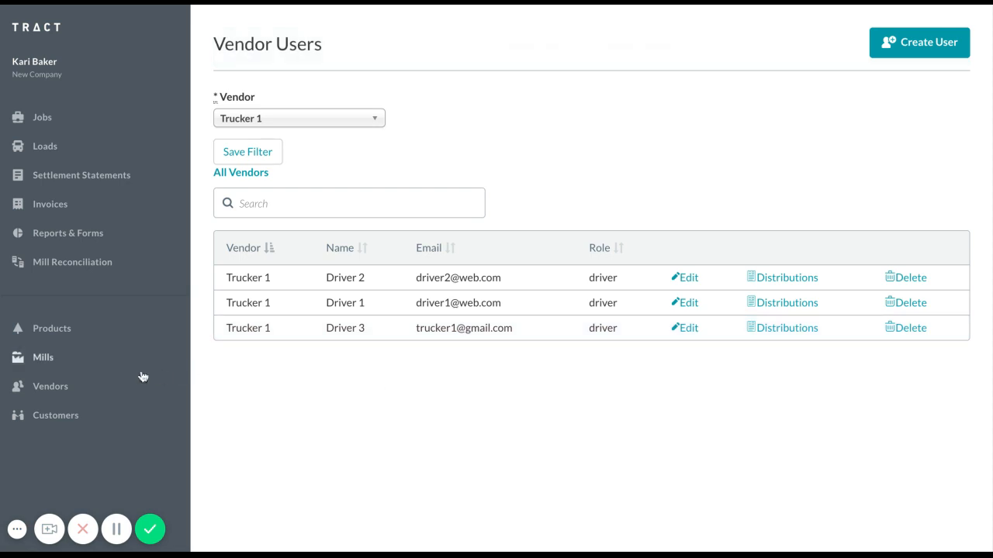
- Return to the vendors list and review the Trucker 1 vendor's details and users, then close the details
left_click(58, 394)
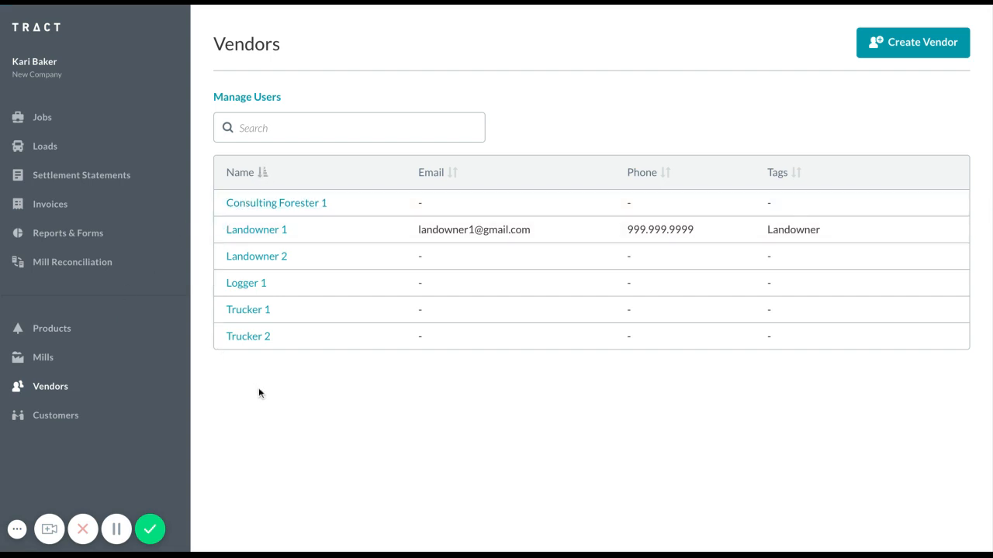
left_click(249, 310)
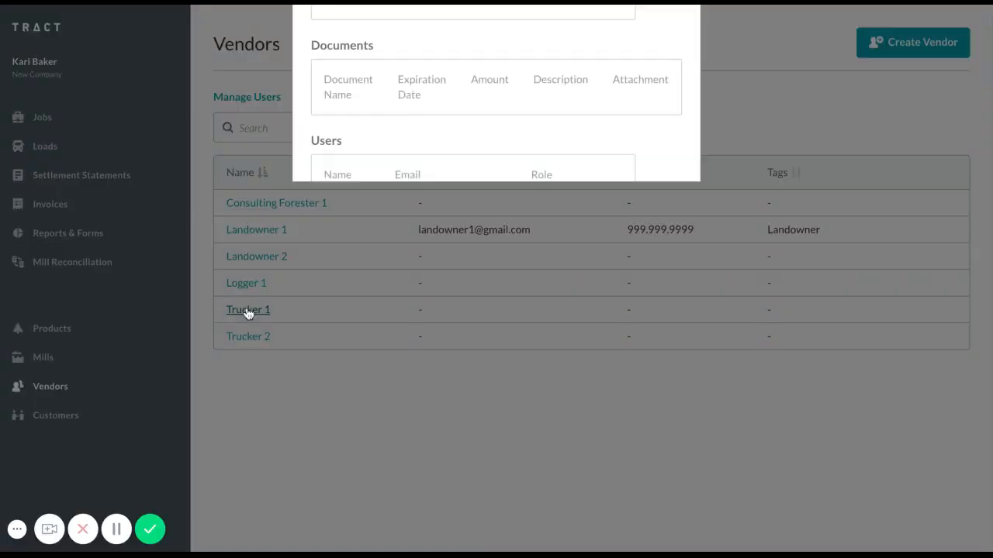
scroll(477, 342, "down", 3)
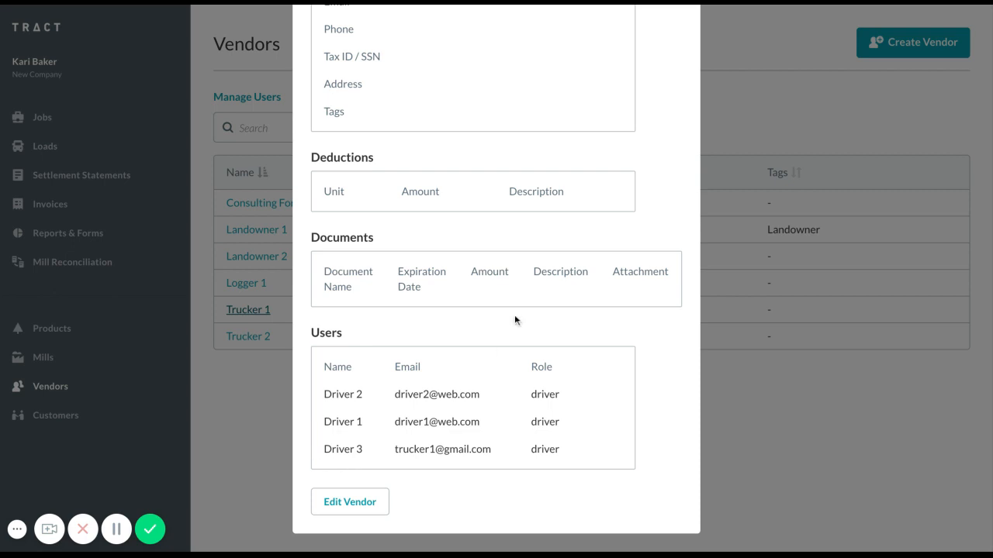
scroll(515, 318, "up", 3)
left_click(675, 73)
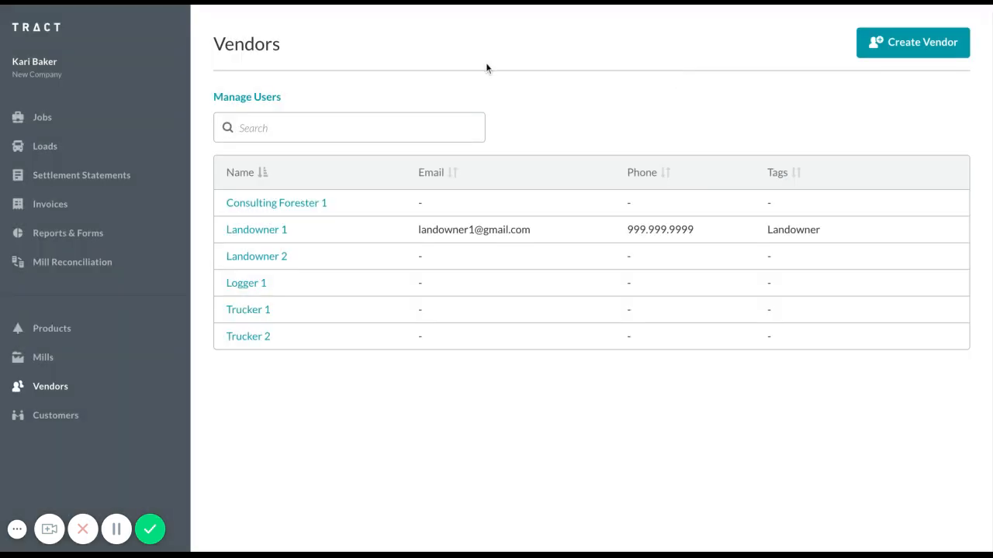
- View the vendor user management page again and go back to the vendors list
left_click(254, 98)
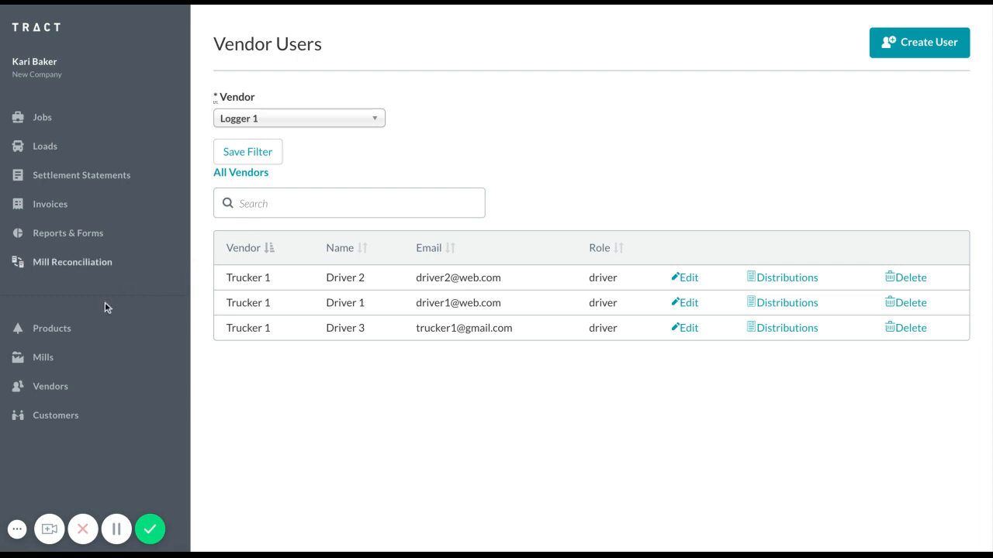
left_click(48, 398)
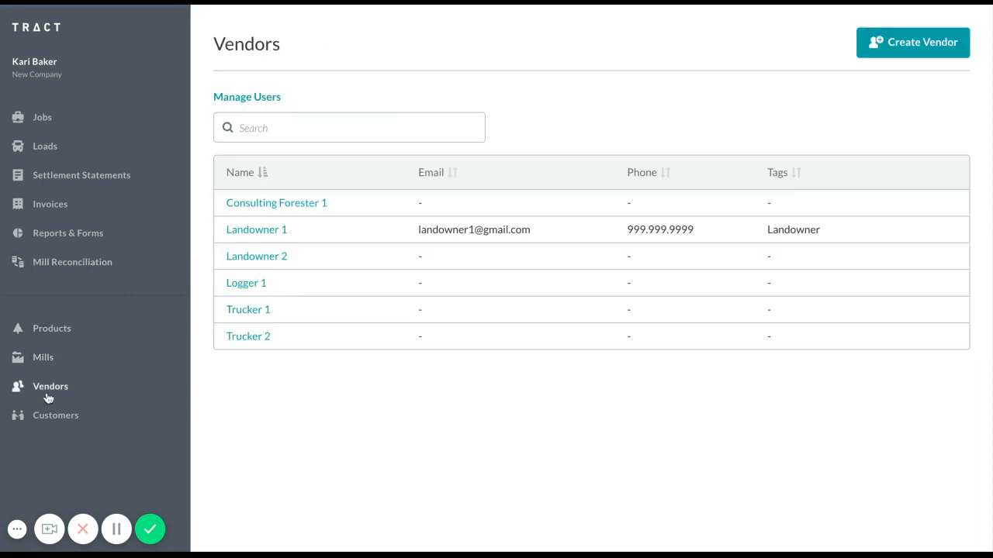